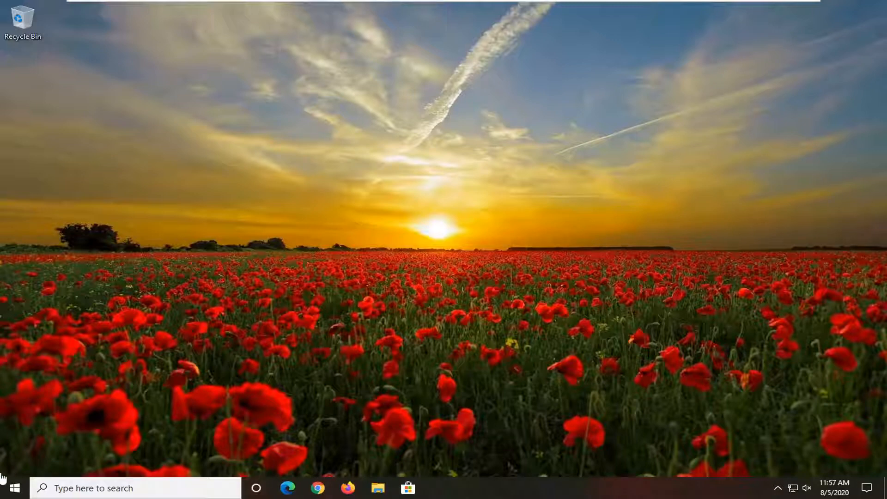
# Search for regedit, run Registry Editor as administrator and allow it to make changes to the device.
pyautogui.click(3, 493)
pyautogui.write('regedit')
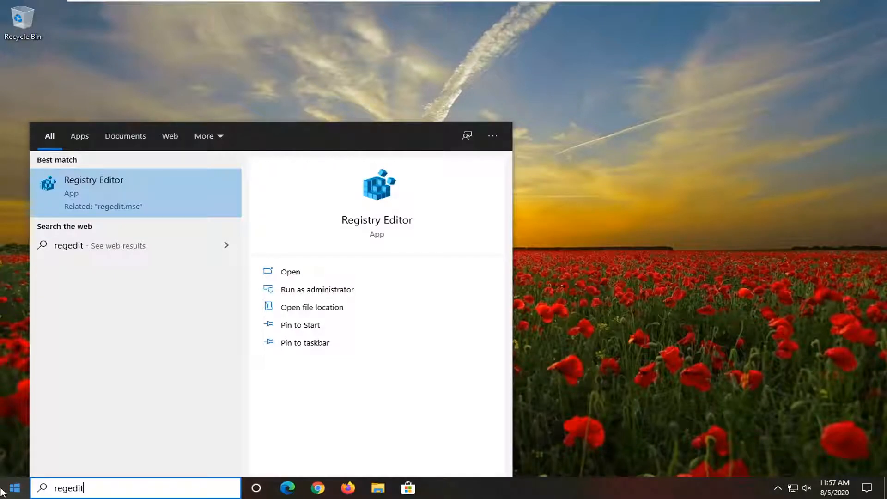
pyautogui.rightClick(97, 193)
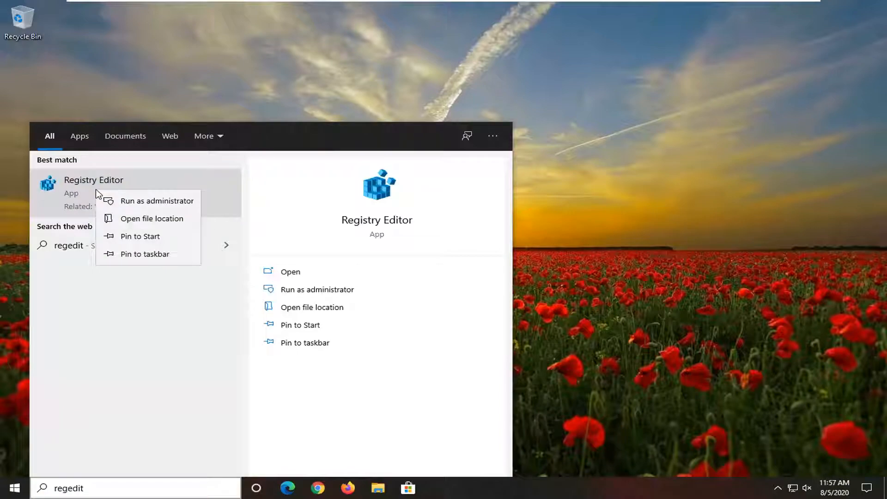
pyautogui.click(134, 200)
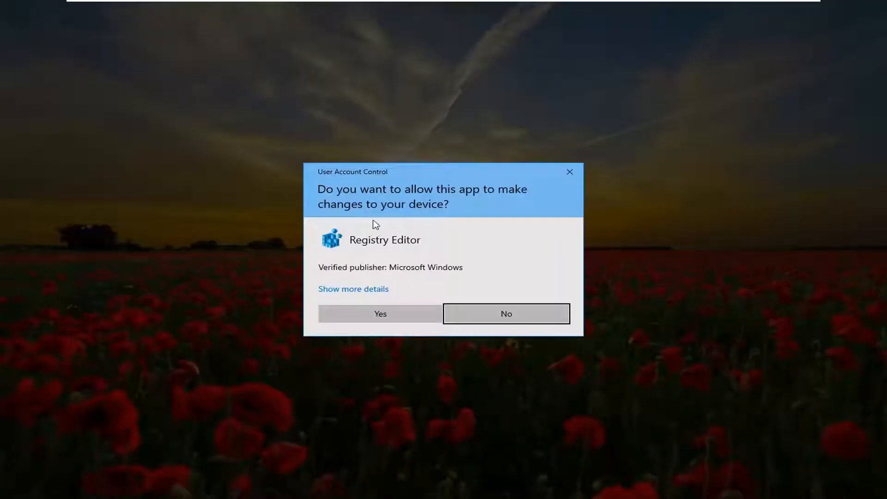
pyautogui.click(383, 317)
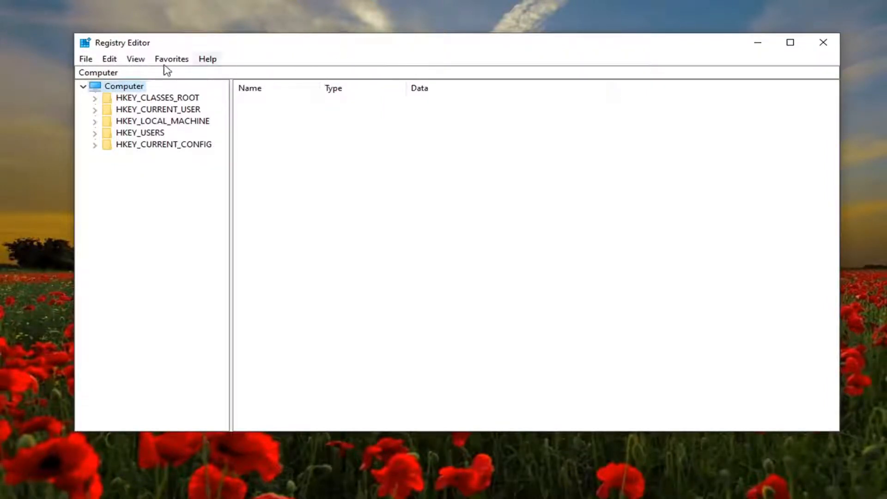
# View the registry export and import dialogs, cancelling each without saving or loading a file.
pyautogui.click(89, 60)
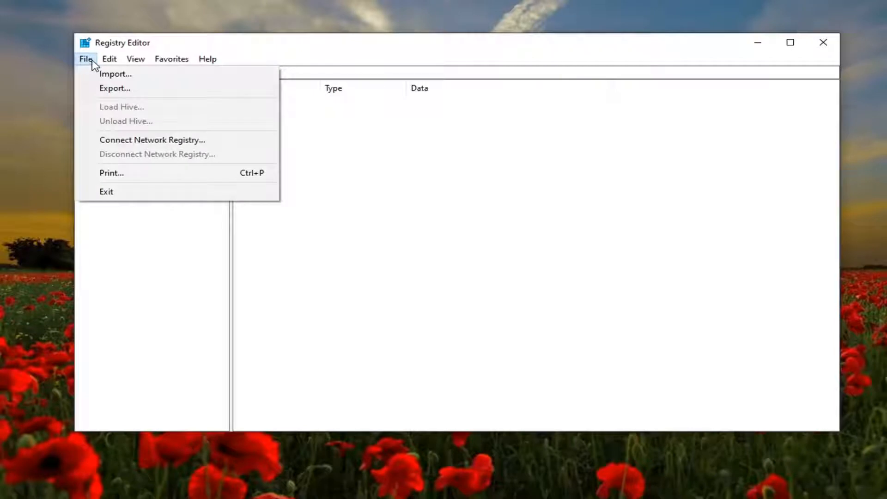
pyautogui.click(111, 90)
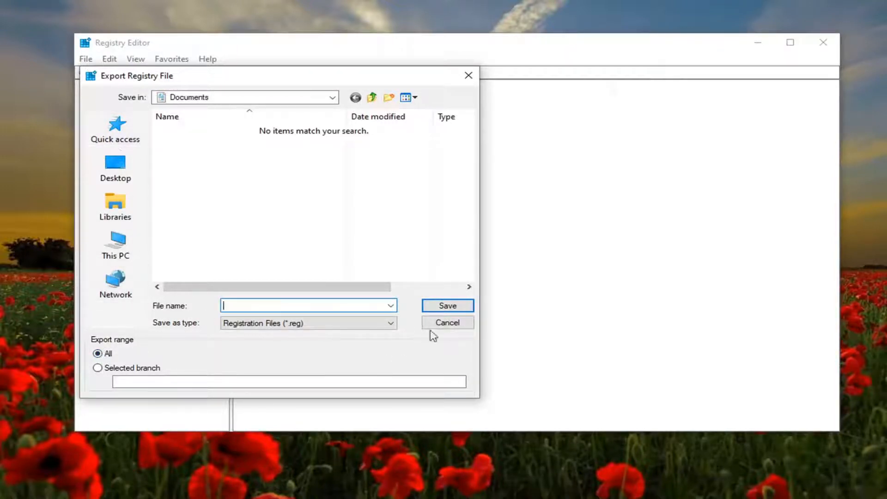
pyautogui.click(450, 324)
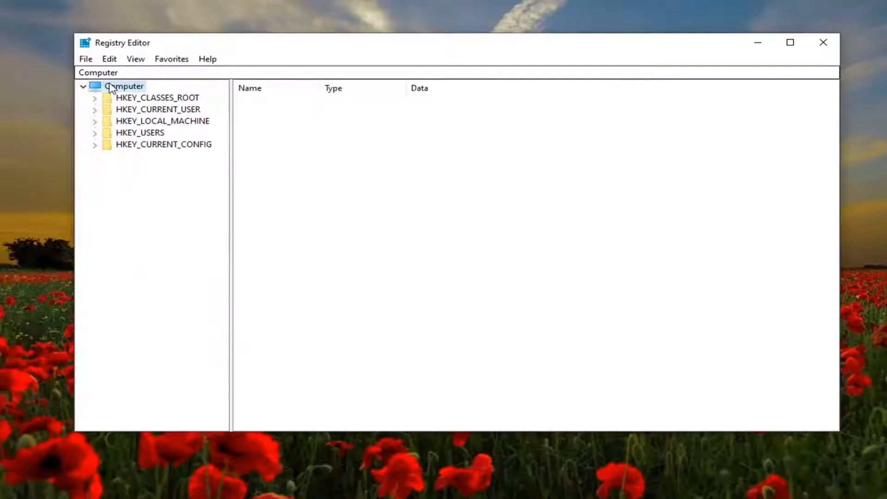
pyautogui.click(87, 60)
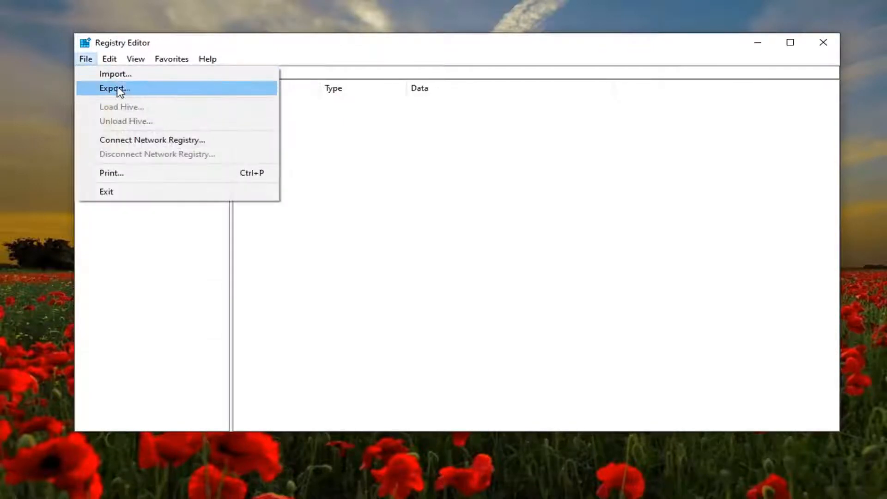
pyautogui.click(117, 74)
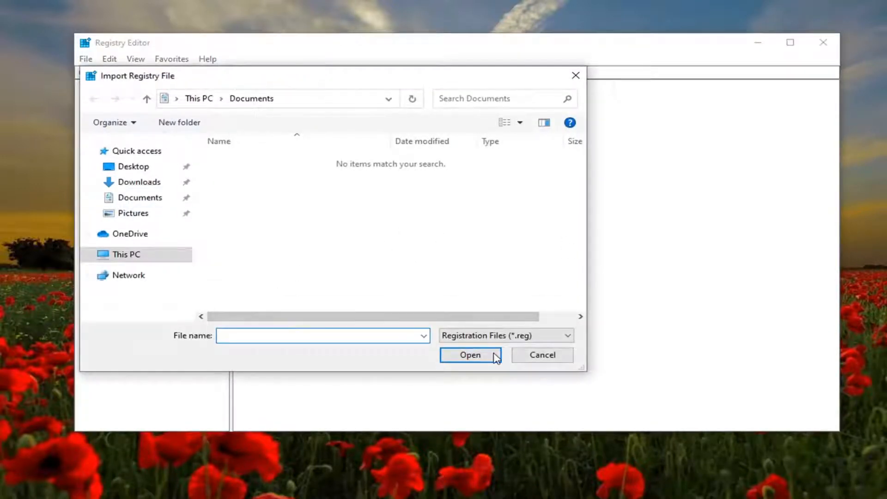
pyautogui.click(536, 359)
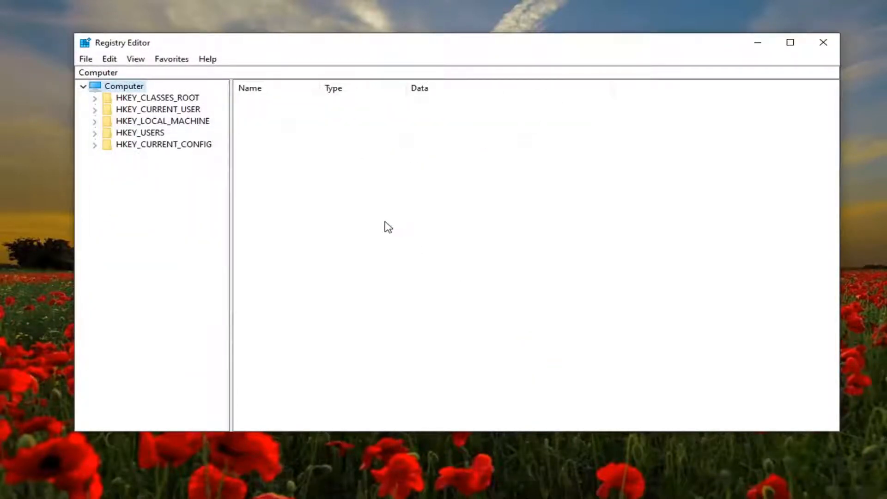
# Open the key HKEY_CURRENT_USER\SYSTEM\GameConfigStore and widen the Name column to fit the full value names.
pyautogui.click(152, 111)
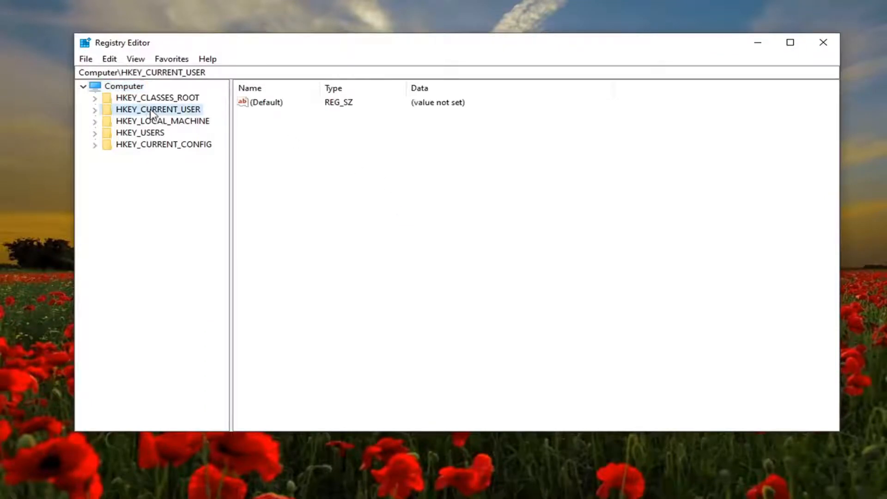
pyautogui.doubleClick(158, 109)
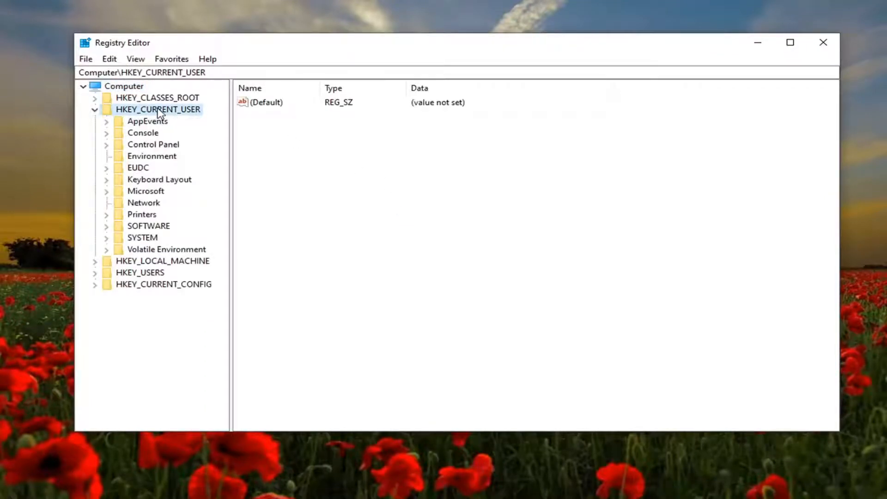
pyautogui.doubleClick(143, 239)
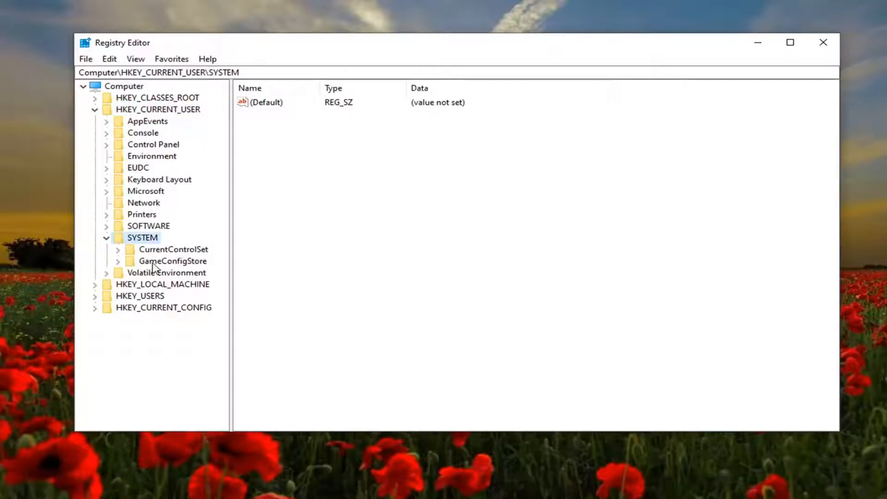
pyautogui.click(154, 263)
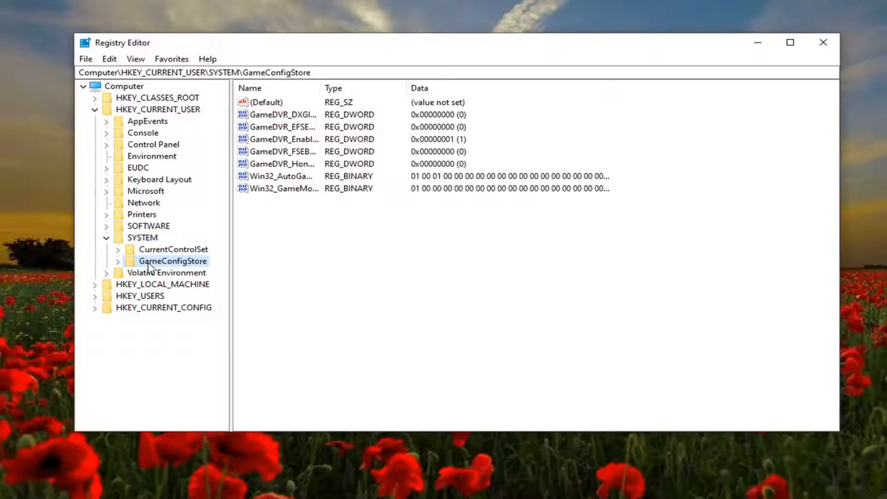
pyautogui.moveTo(321, 88); pyautogui.dragTo(442, 92)
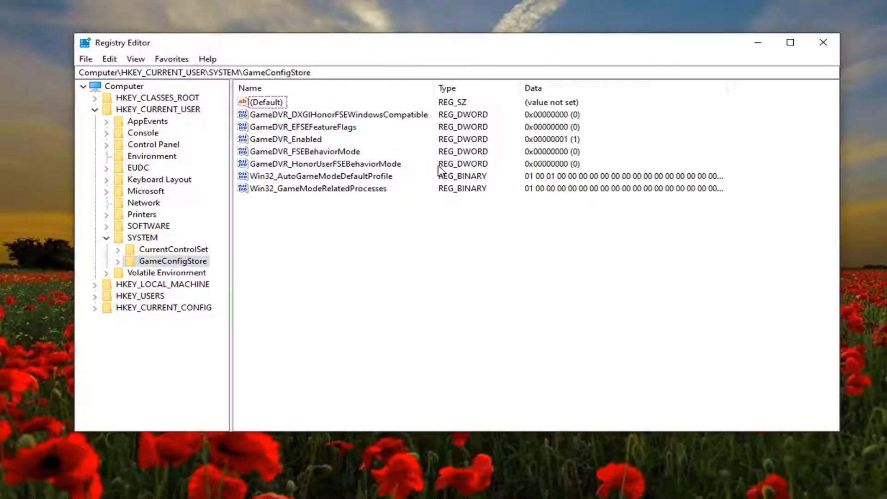
# Set the GameDVR_Enabled value data to 0, then collapse the SYSTEM and HKEY_CURRENT_USER branches.
pyautogui.click(273, 138)
pyautogui.doubleClick(283, 139)
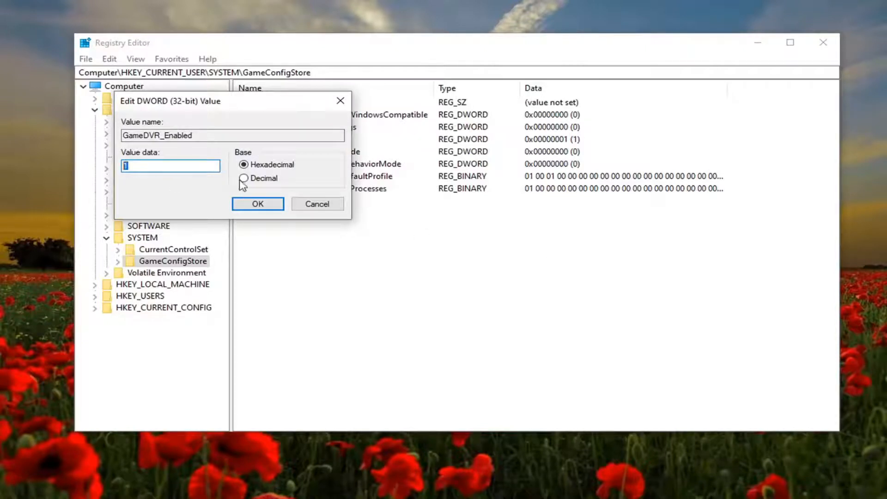
pyautogui.write('0')
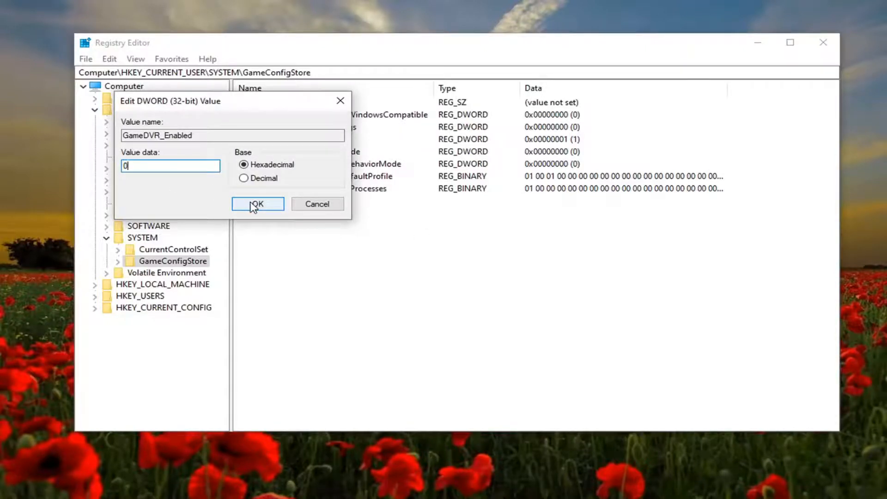
pyautogui.click(254, 205)
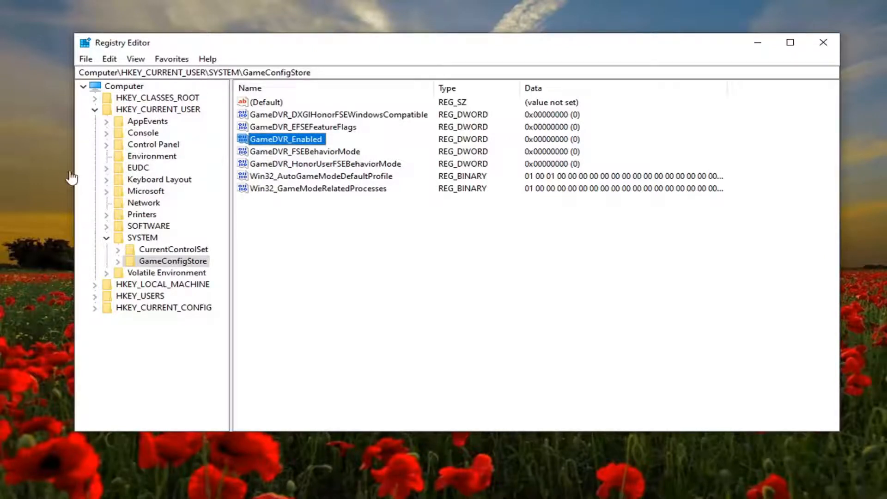
pyautogui.click(107, 238)
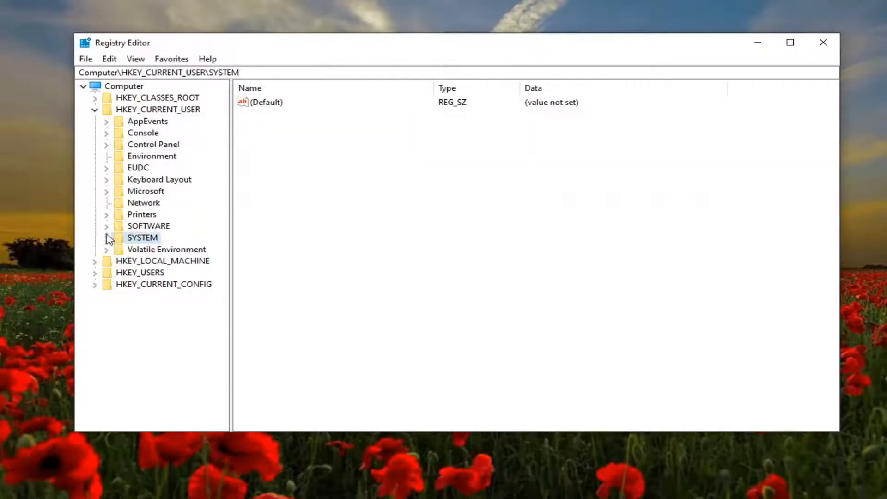
pyautogui.click(94, 111)
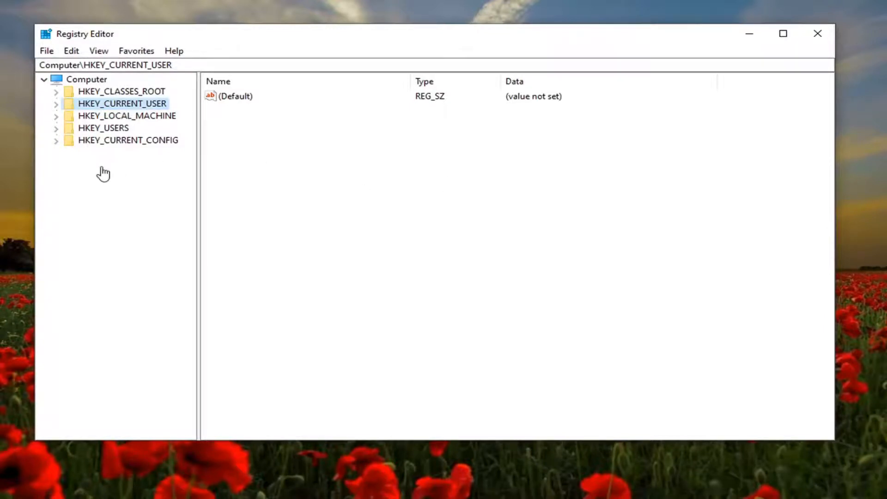
# Expand HKEY_LOCAL_MACHINE\SOFTWARE\Microsoft and widen the key tree pane.
pyautogui.click(139, 117)
pyautogui.doubleClick(136, 118)
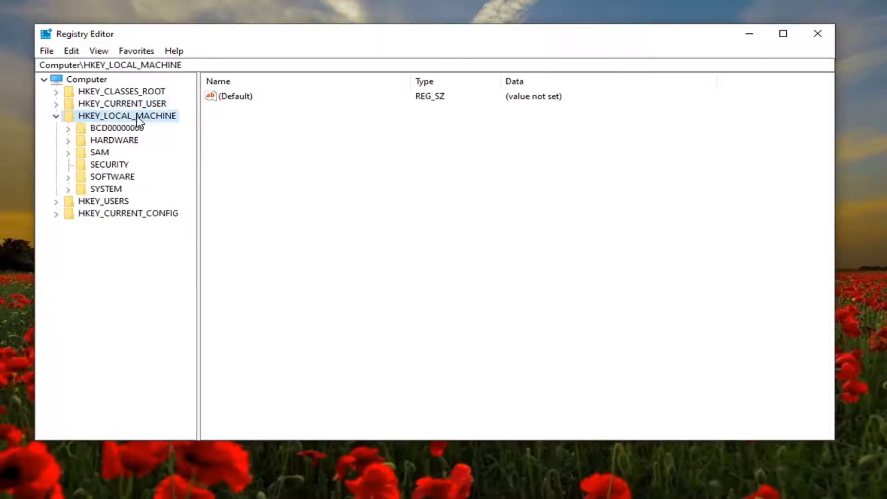
pyautogui.doubleClick(106, 177)
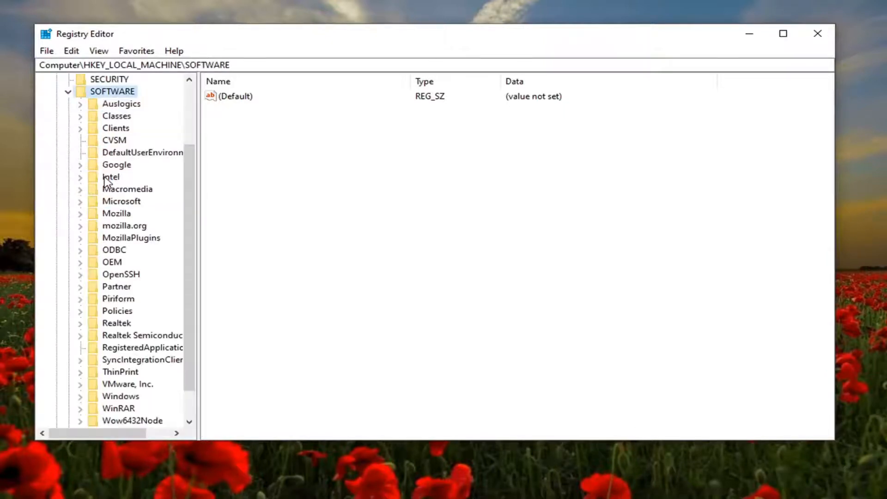
pyautogui.click(110, 203)
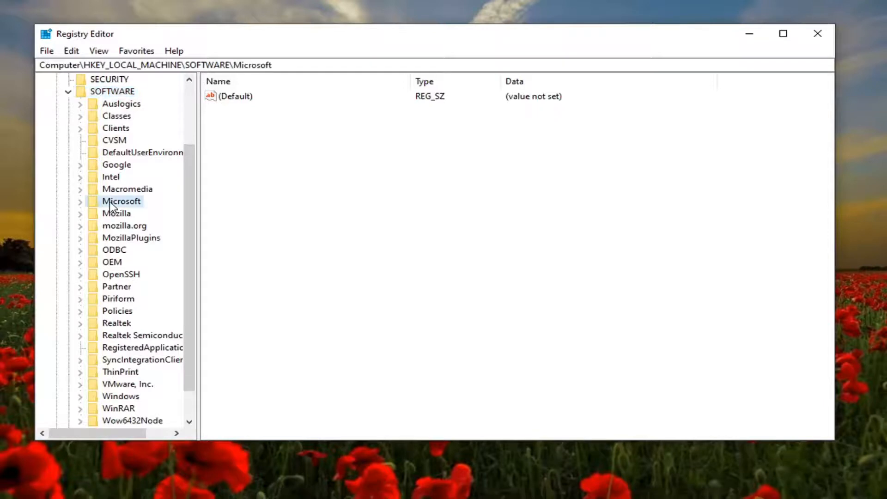
pyautogui.doubleClick(111, 203)
pyautogui.moveTo(194, 176); pyautogui.dragTo(284, 177)
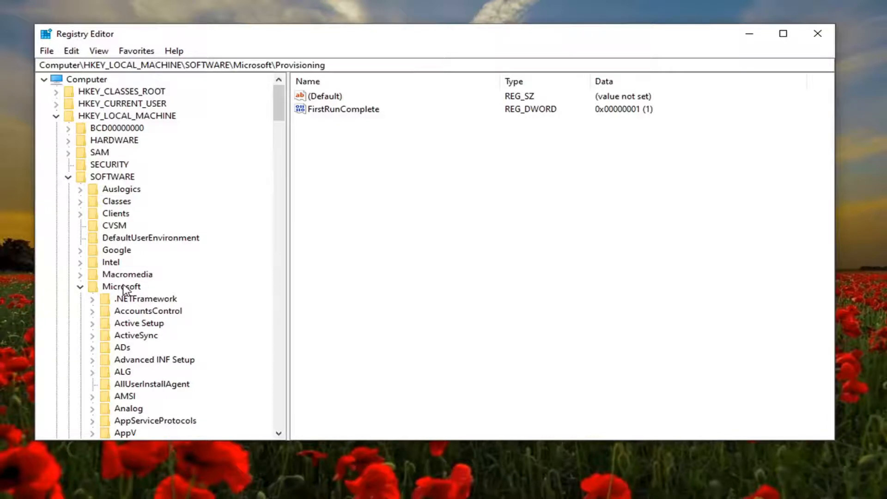
# Open the AllowGameDVR key under PolicyManager\default\ApplicationManagement in the Microsoft branch.
pyautogui.scroll(-20, 123, 289)
pyautogui.scroll(-20, 144, 314)
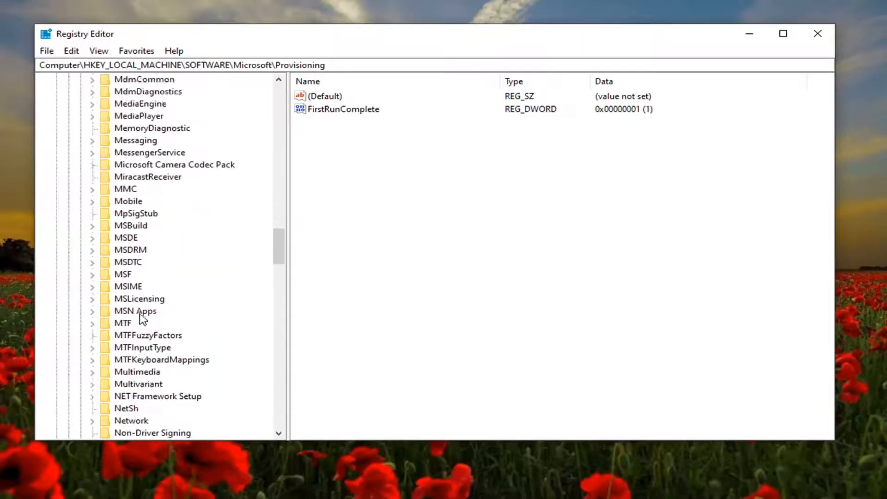
pyautogui.doubleClick(136, 251)
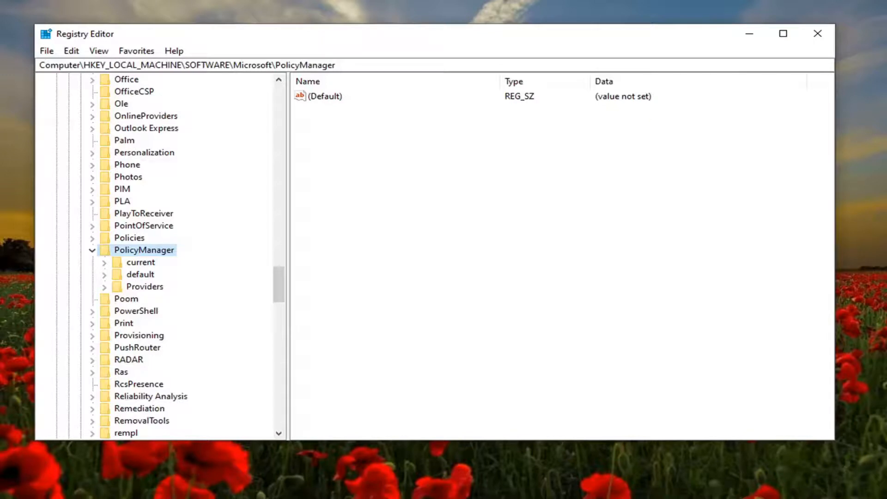
pyautogui.click(142, 276)
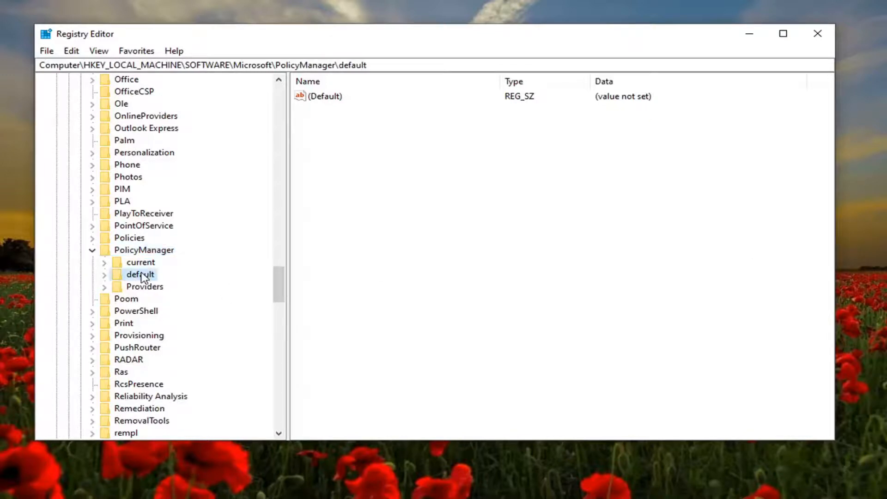
pyautogui.doubleClick(143, 276)
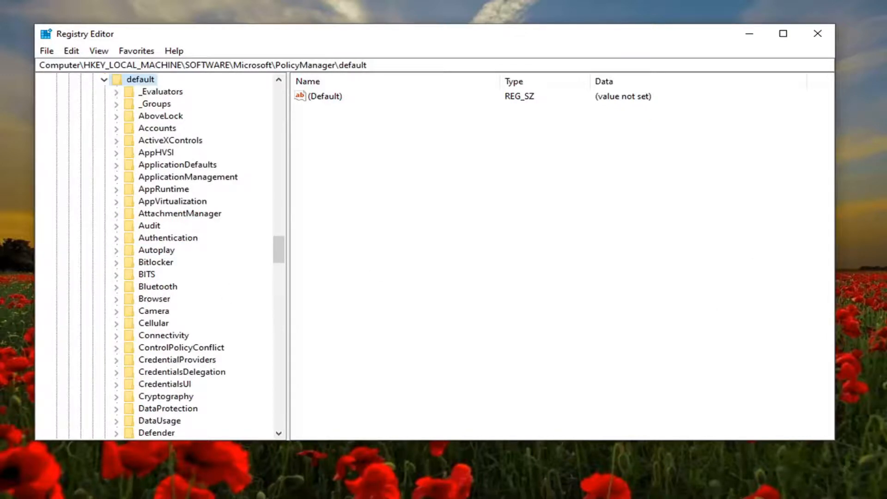
pyautogui.doubleClick(178, 177)
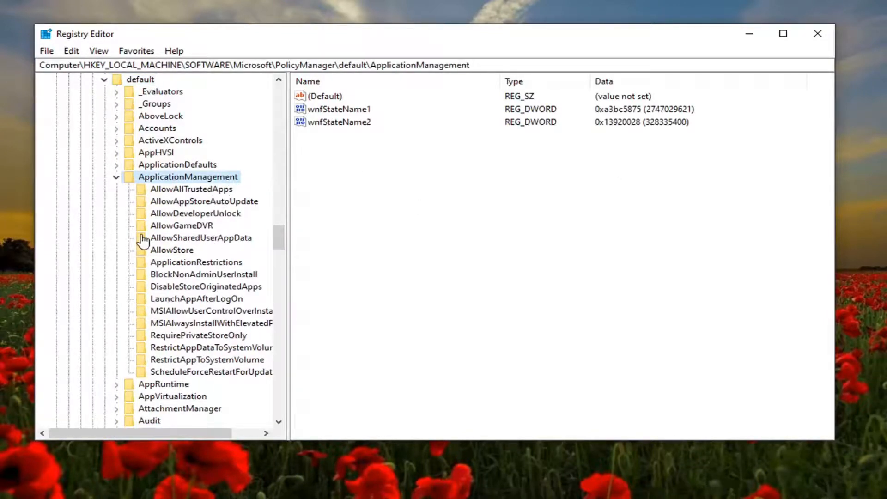
pyautogui.click(178, 226)
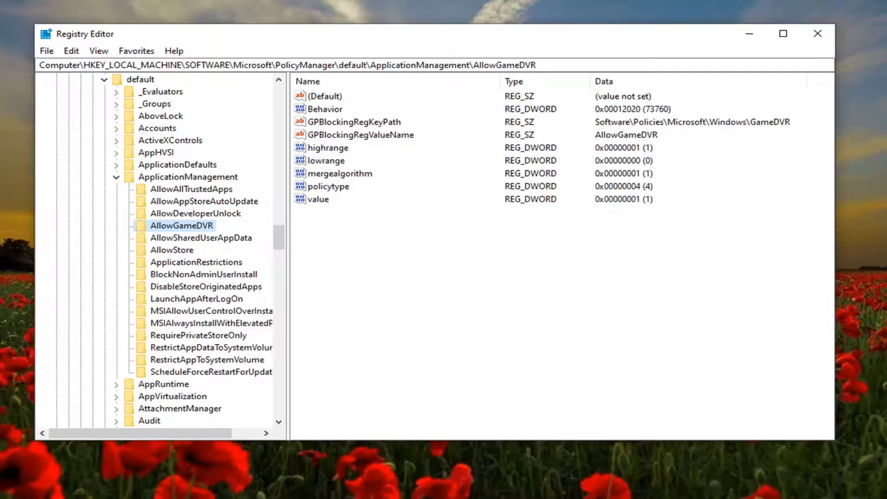
# Set the data of the DWORD named value in the AllowGameDVR key to 0.
pyautogui.doubleClick(318, 200)
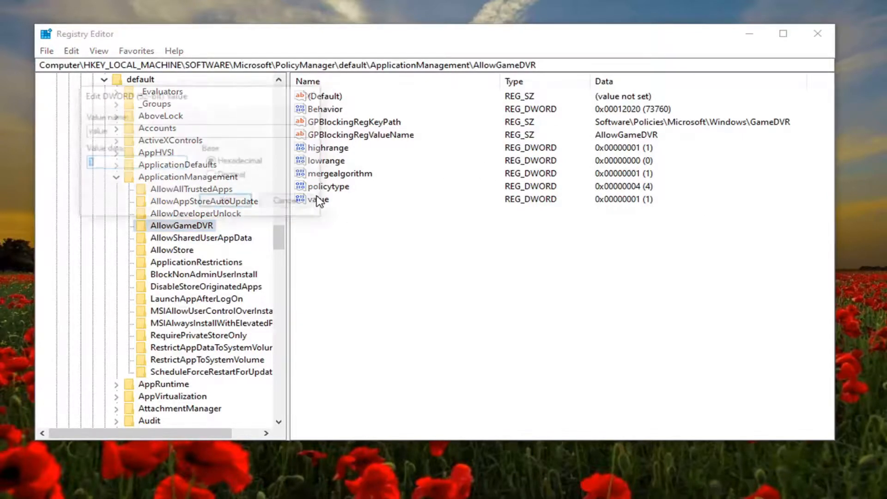
pyautogui.moveTo(185, 93); pyautogui.dragTo(443, 123)
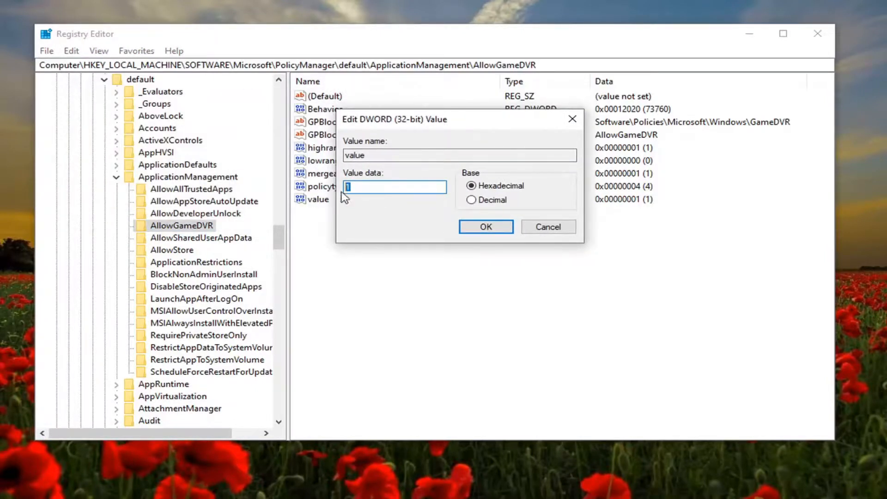
pyautogui.write('0')
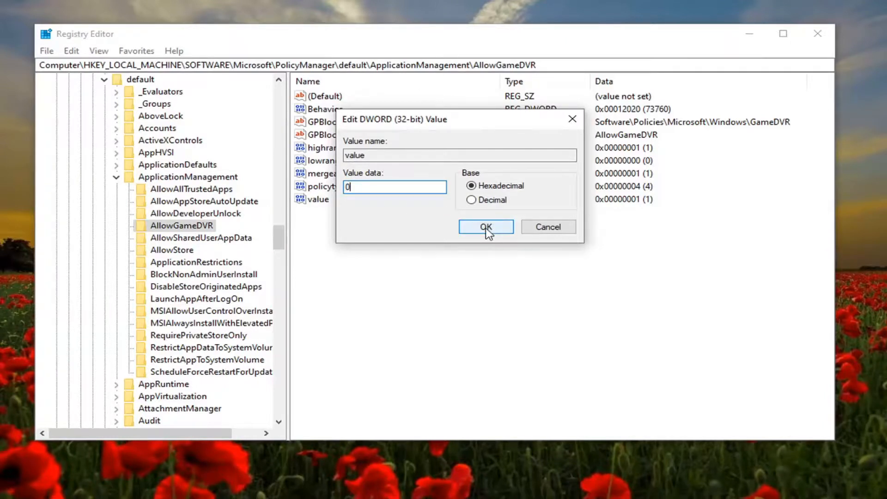
pyautogui.click(487, 229)
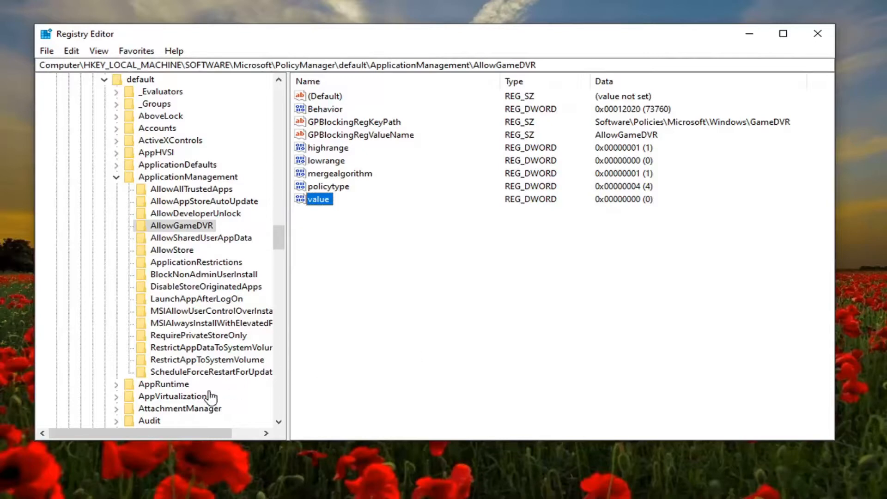
# Collapse the expanded keys back up to HKEY_LOCAL_MACHINE and close Registry Editor.
pyautogui.click(116, 177)
pyautogui.scroll(4, 116, 195)
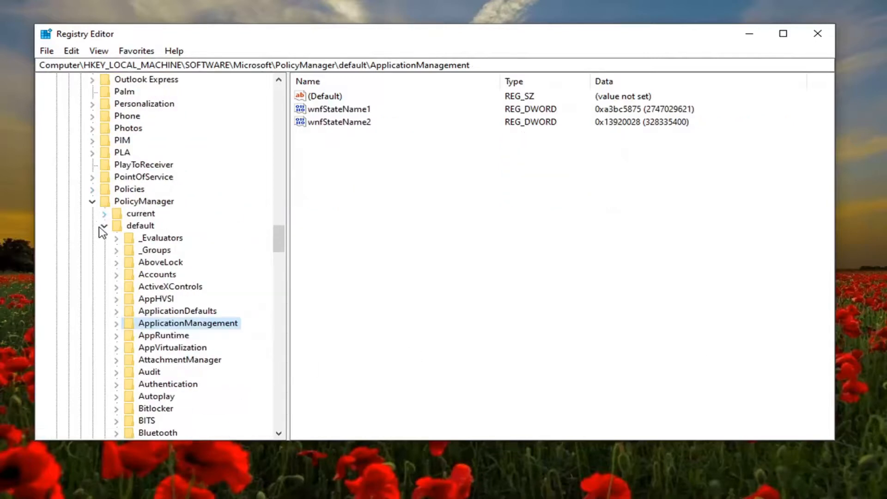
pyautogui.click(104, 225)
pyautogui.click(92, 201)
pyautogui.moveTo(276, 297); pyautogui.dragTo(276, 107)
pyautogui.click(80, 286)
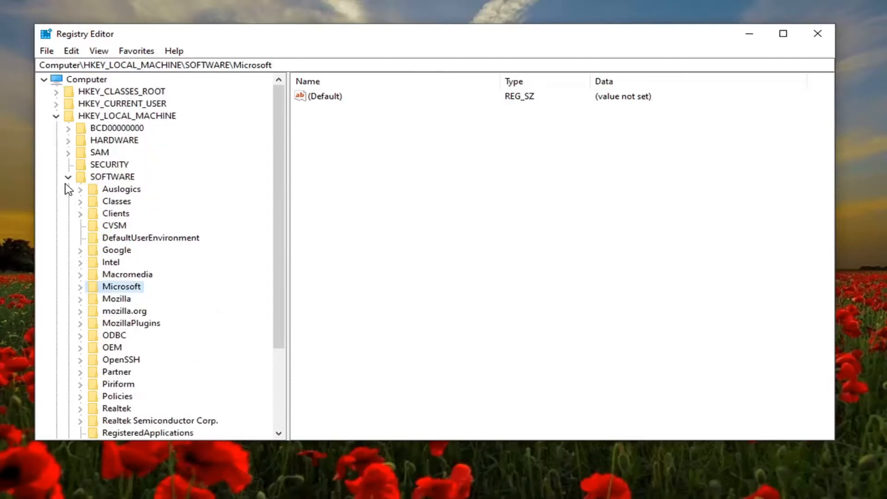
pyautogui.click(68, 177)
pyautogui.click(56, 115)
pyautogui.click(73, 79)
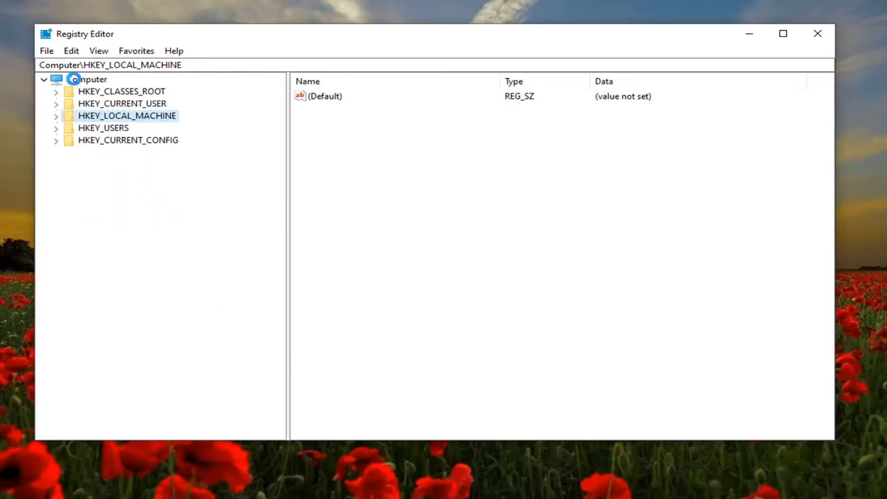
pyautogui.click(818, 33)
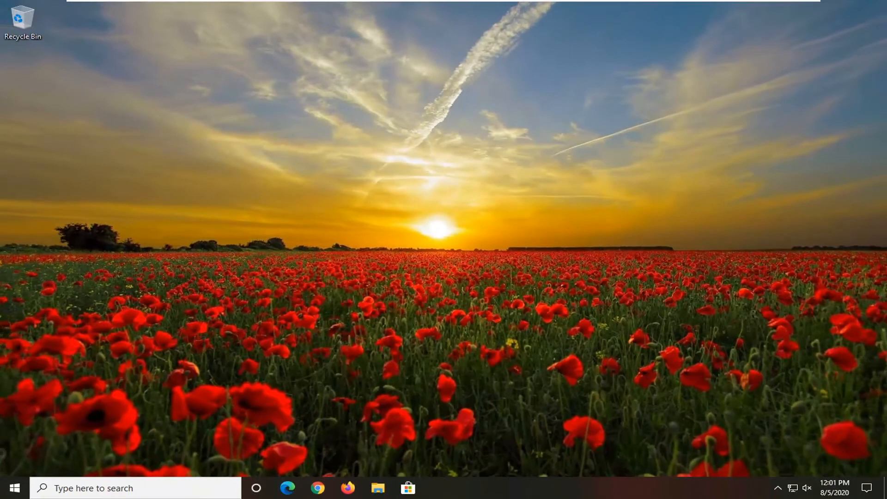